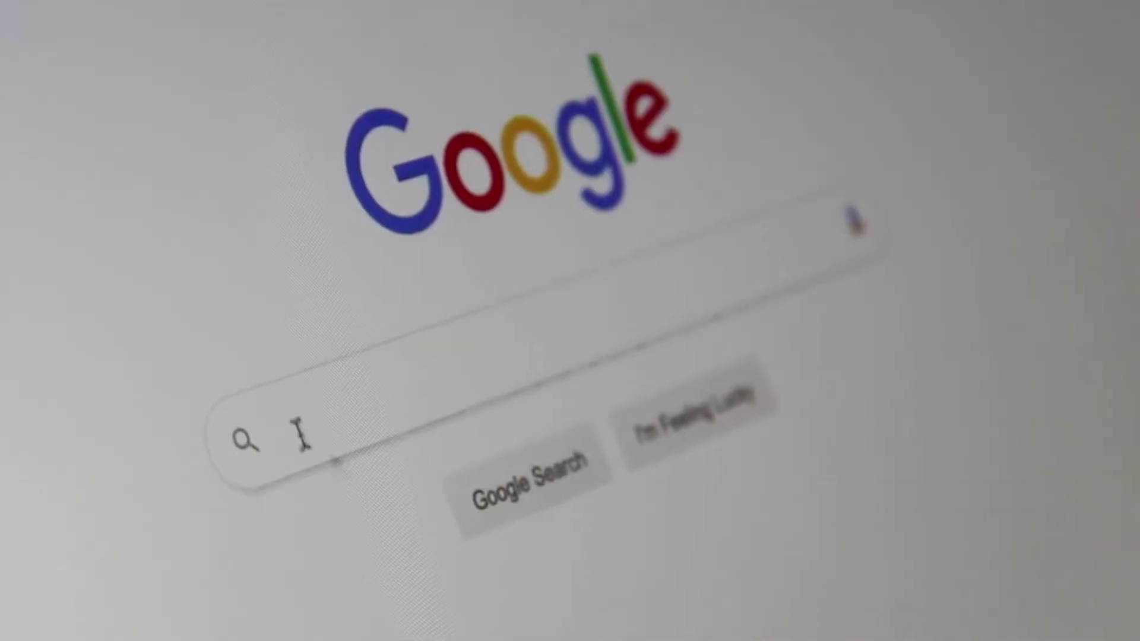
pyautogui.click(283, 447)
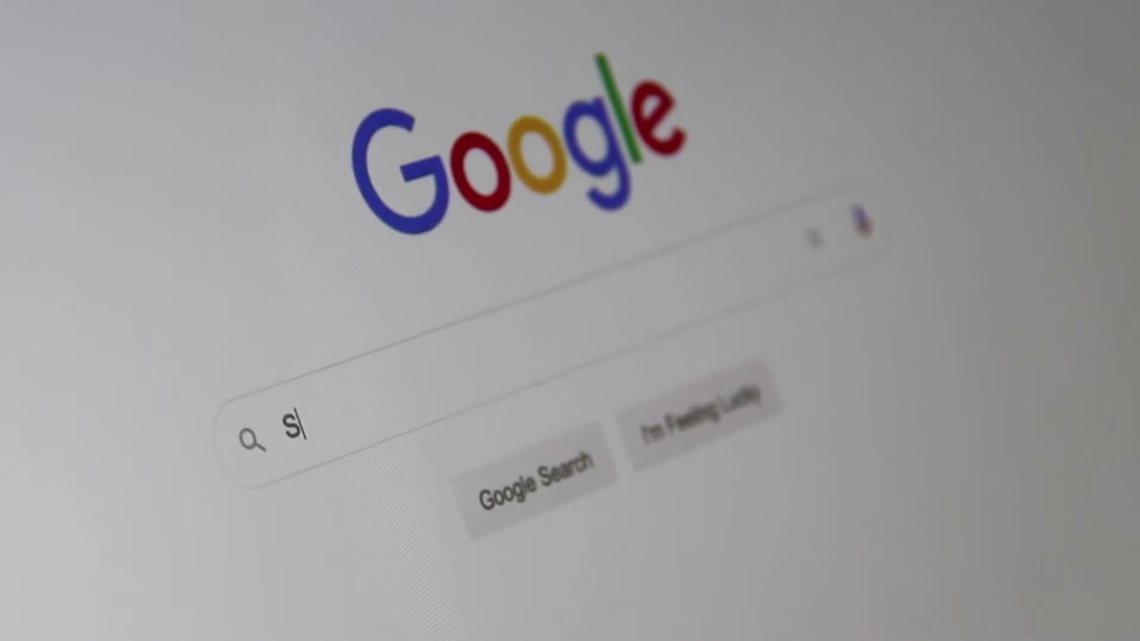